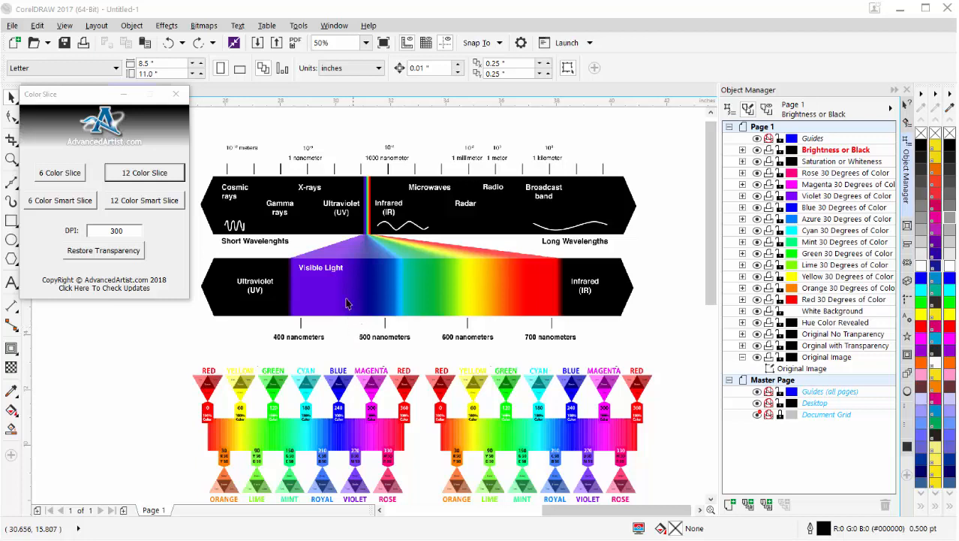
scroll(319, 440, "down", 1)
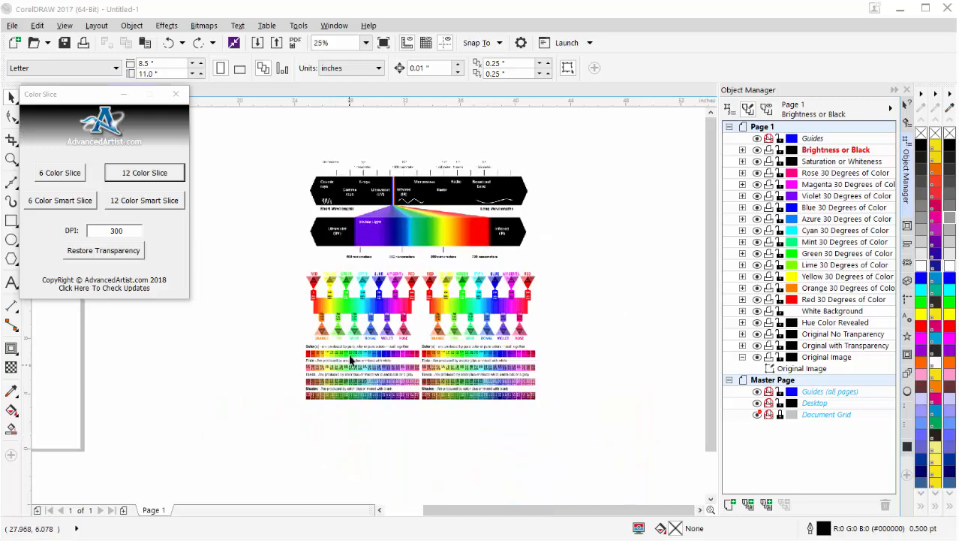
scroll(342, 413, "up", 3)
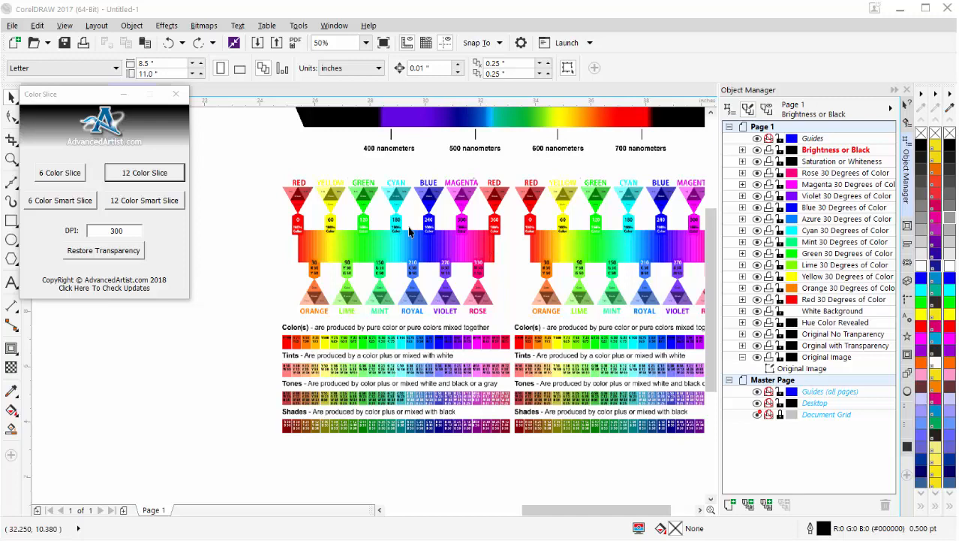
scroll(410, 233, "up", 1)
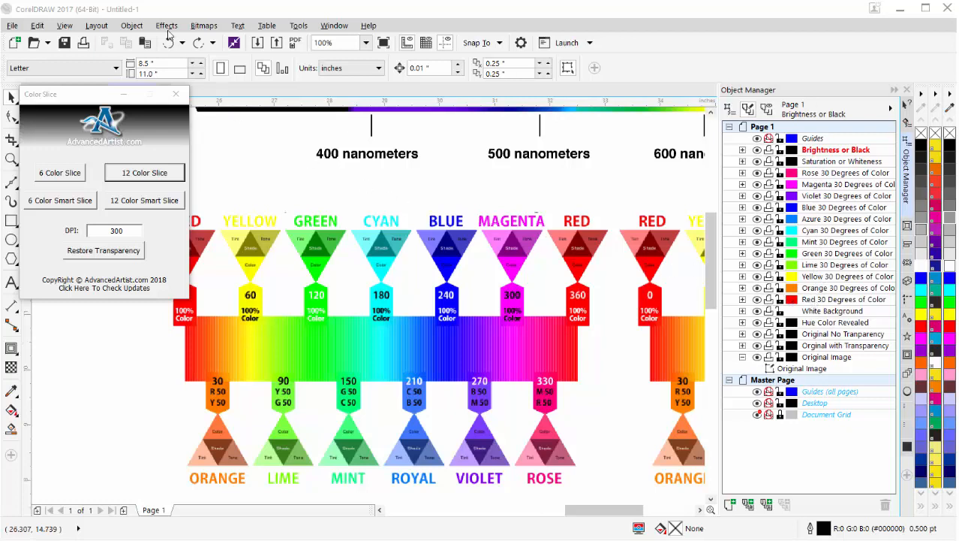
left_click(168, 29)
mouse_move(171, 43)
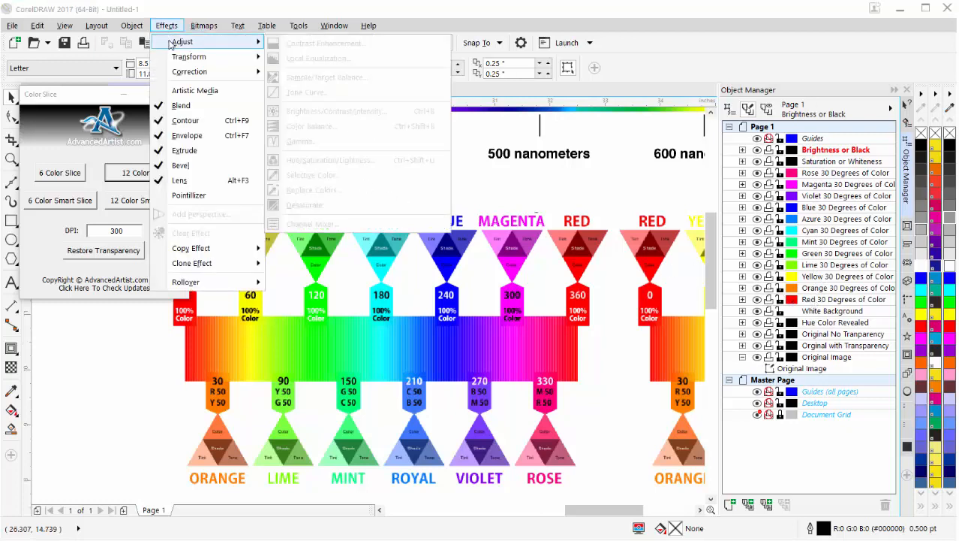
left_click(653, 280)
scroll(679, 337, "down", 1)
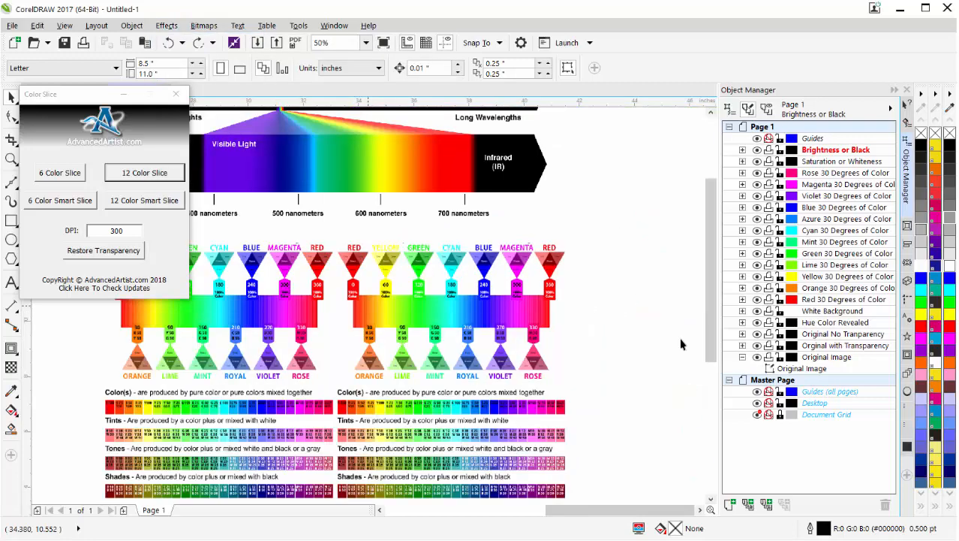
Try raising the Yellow channel's lightness to 100 on the Original Image bitmap with Hue/Saturation/Lightness and inspect the yellow band
left_click(387, 304)
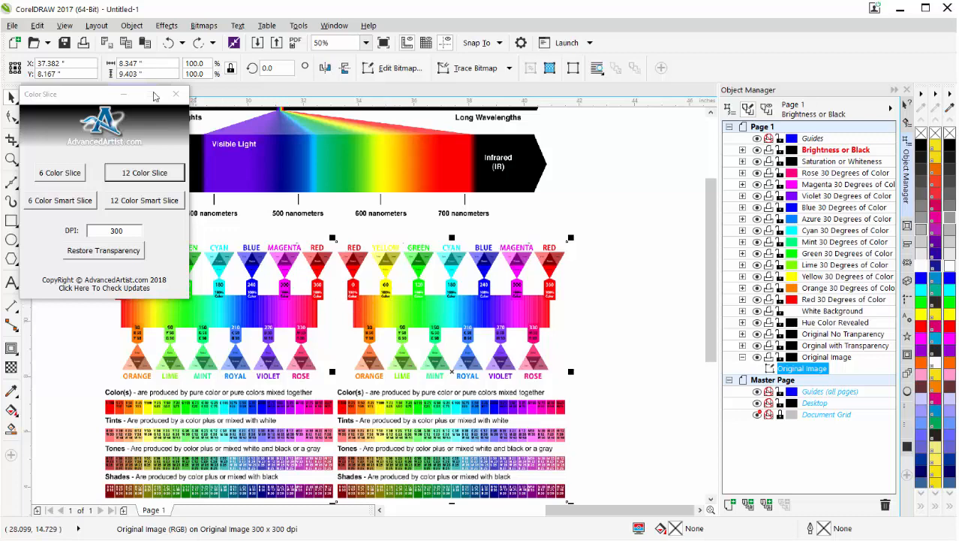
left_click(168, 27)
mouse_move(251, 42)
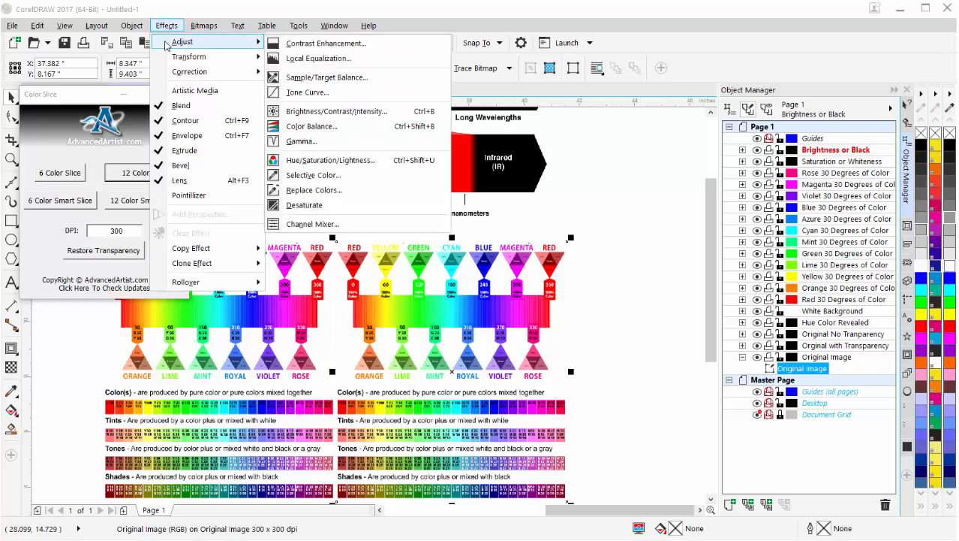
left_click(359, 160)
left_click_drag(484, 184, 605, 90)
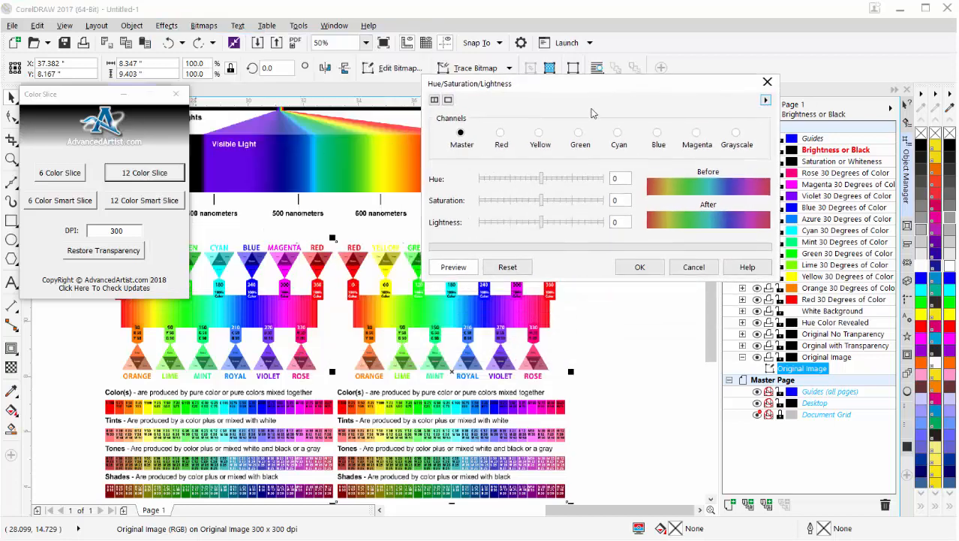
left_click(538, 134)
left_click_drag(542, 225, 617, 224)
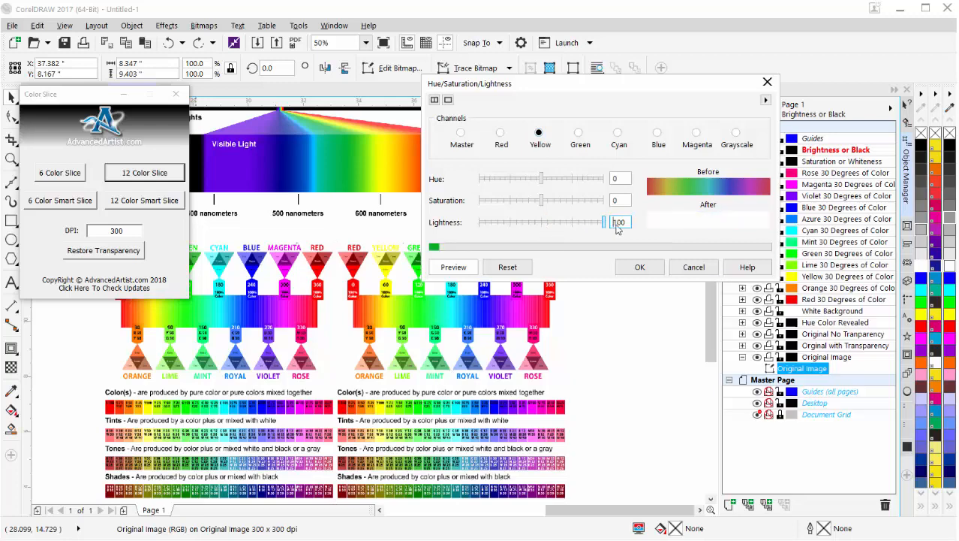
left_click(640, 267)
scroll(380, 307, "up", 1)
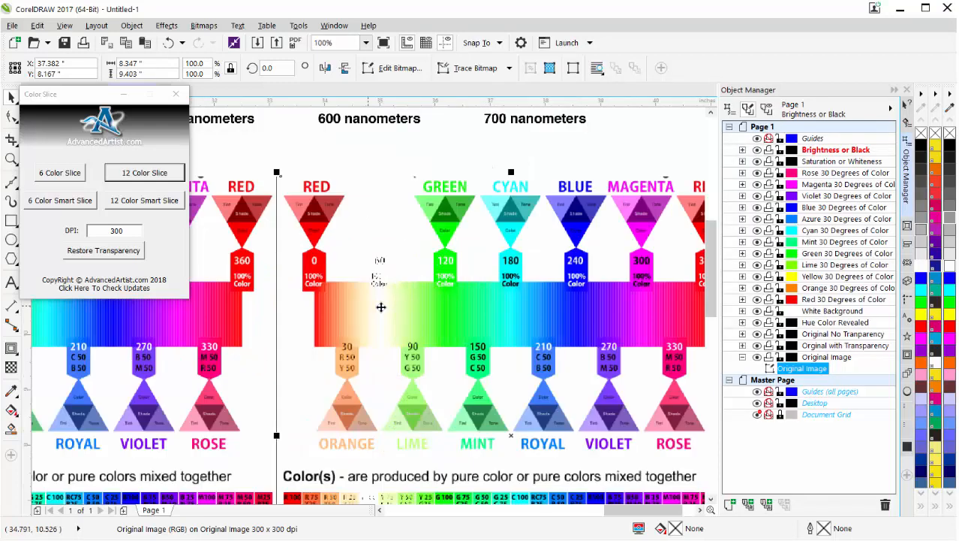
scroll(380, 303, "up", 1)
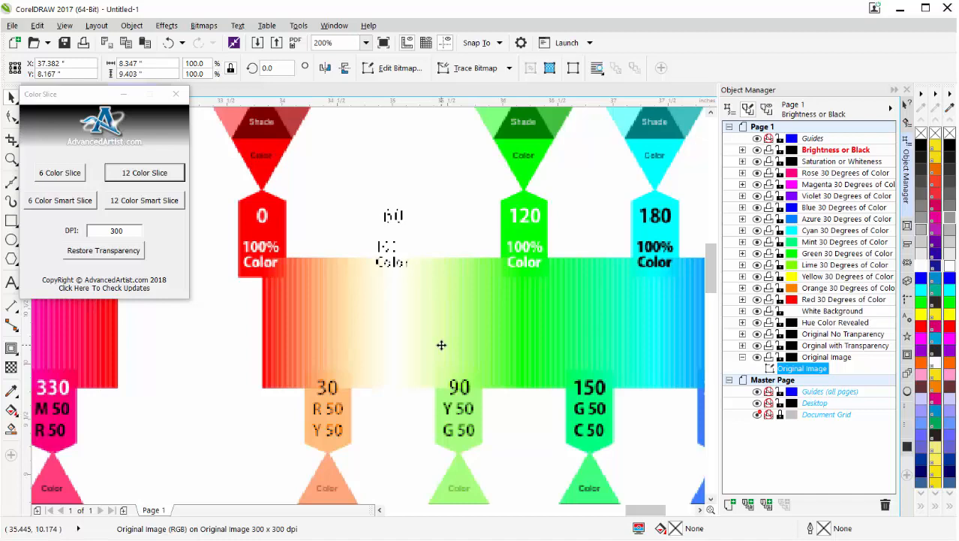
scroll(442, 345, "down", 2)
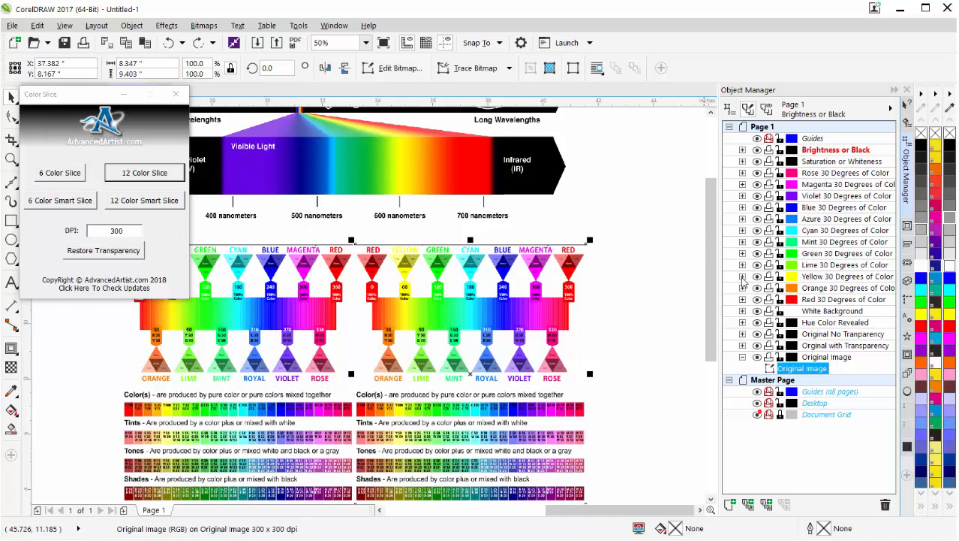
Set the Yellow channel's lightness to 100 on the Yellow 30 Degrees of Color bitmap, inspect the yellow band and undo the adjustment
left_click(743, 277)
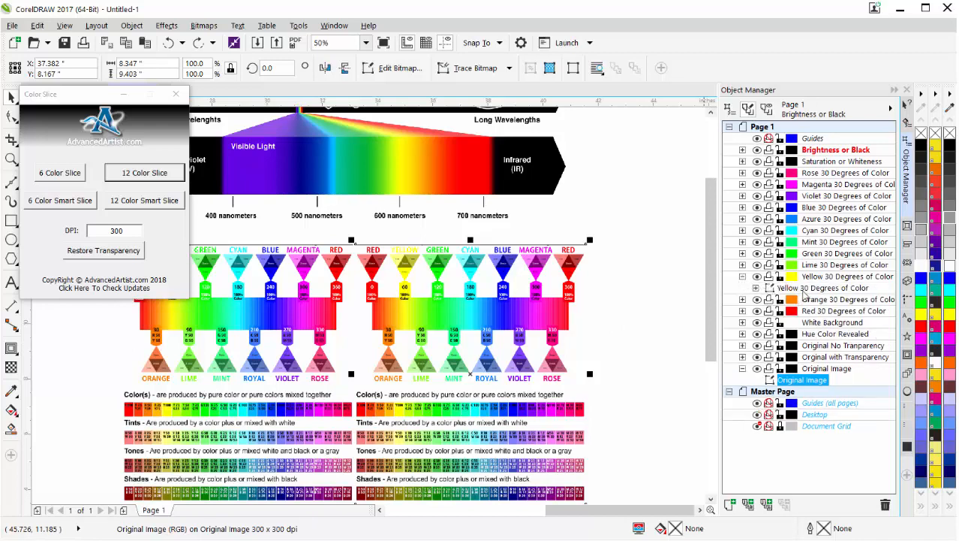
left_click(804, 290)
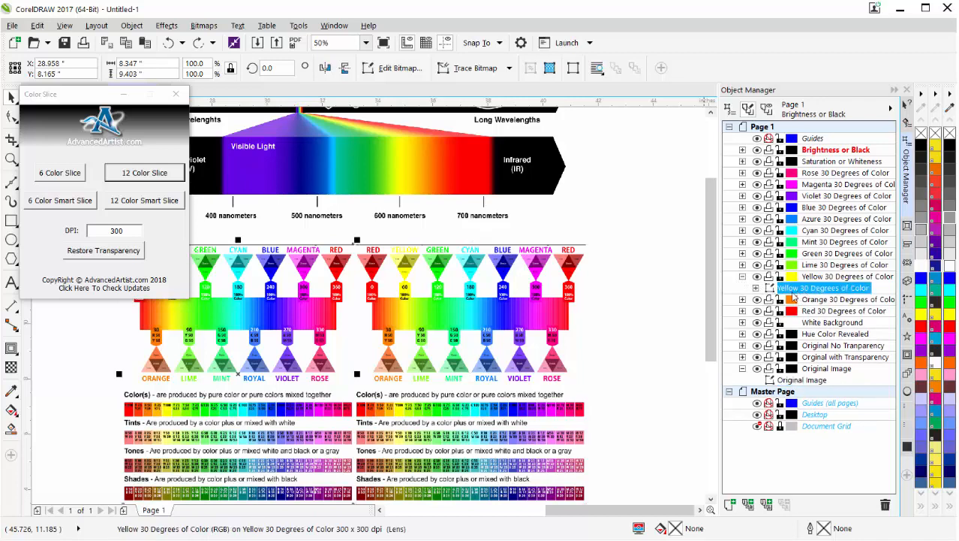
left_click(167, 26)
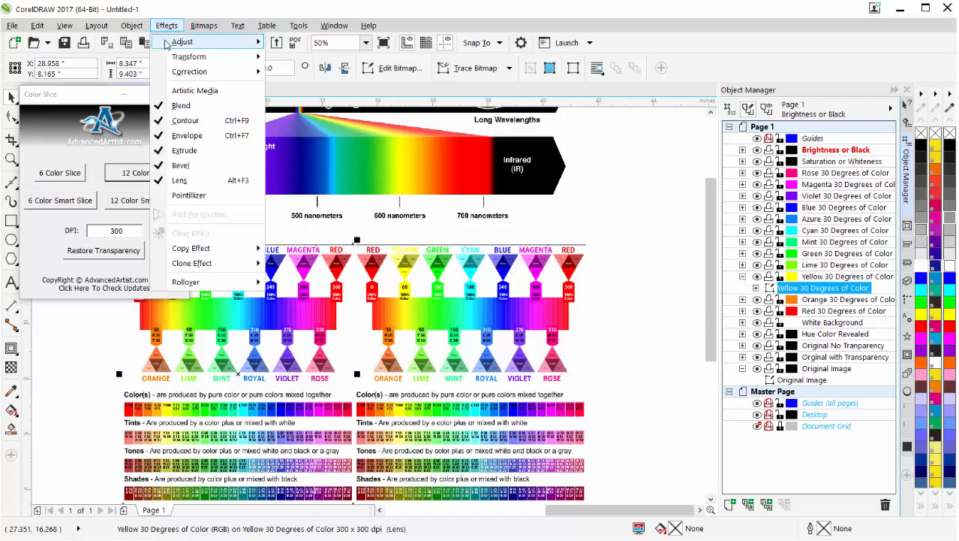
mouse_move(167, 44)
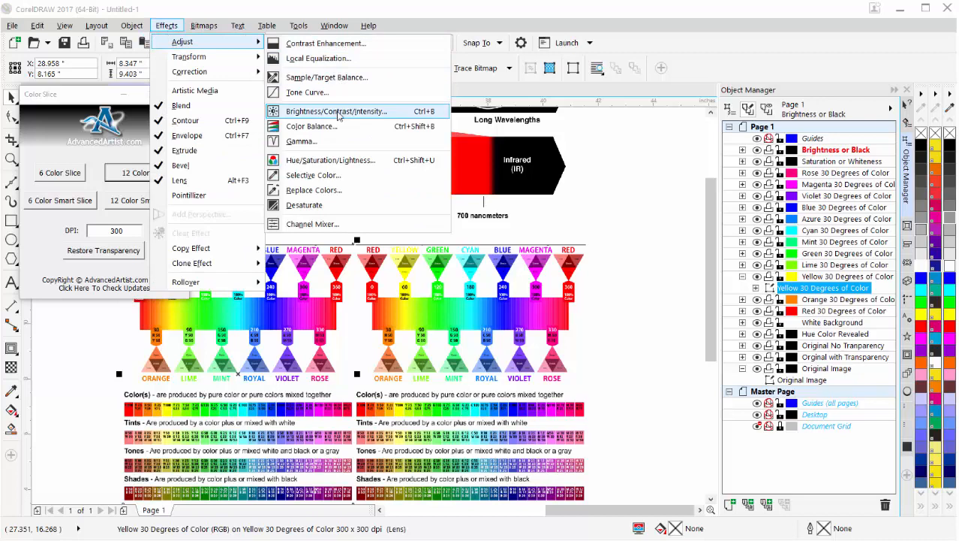
left_click(330, 160)
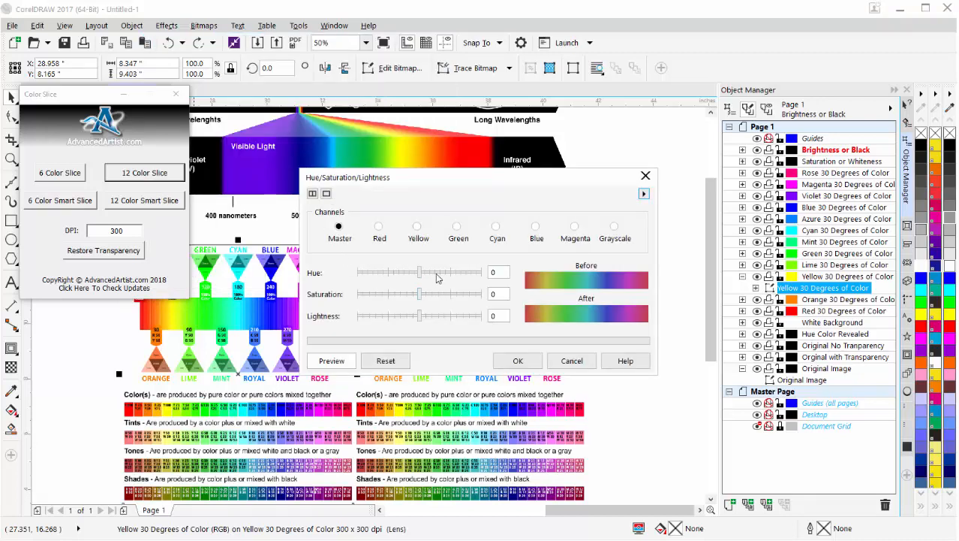
left_click(417, 228)
left_click_drag(421, 317, 458, 318)
type("100")
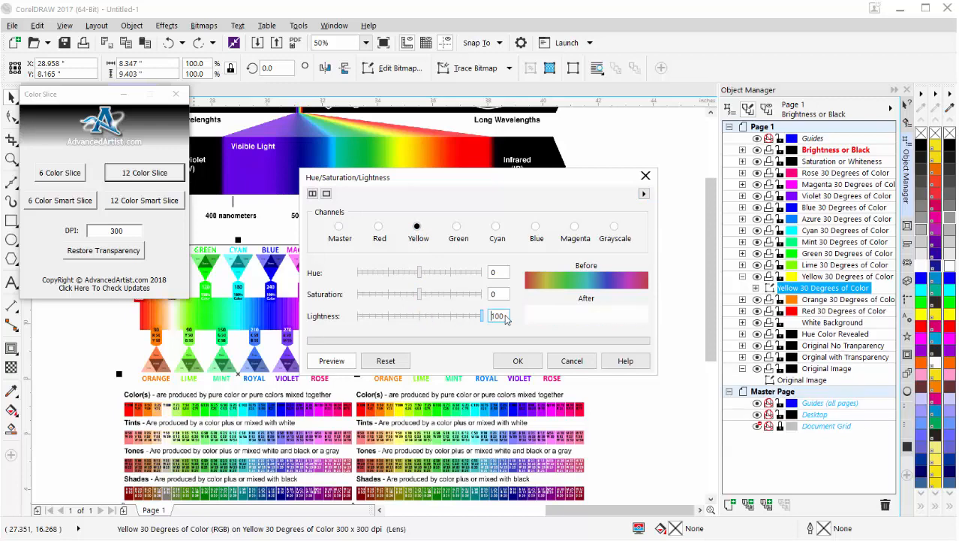
left_click(518, 361)
scroll(172, 316, "up", 1)
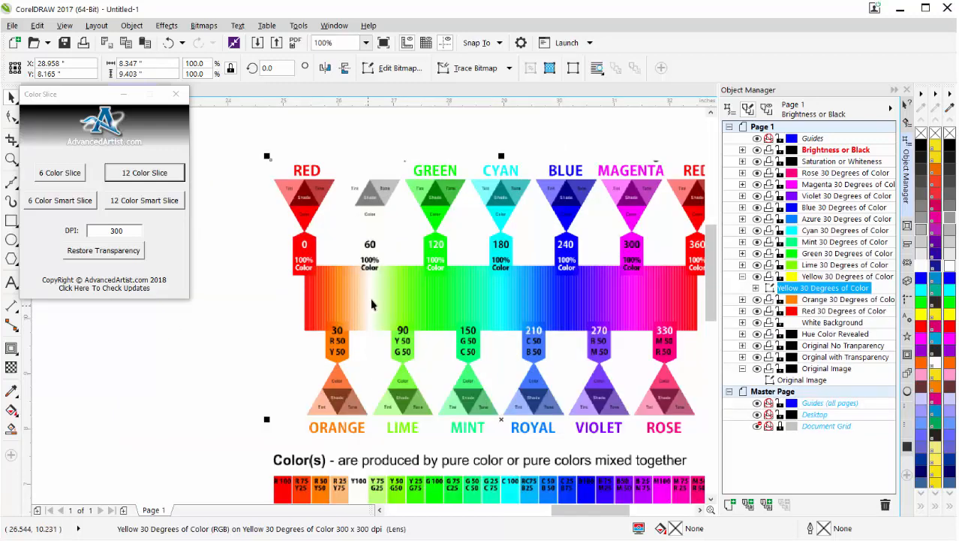
scroll(378, 298, "up", 1)
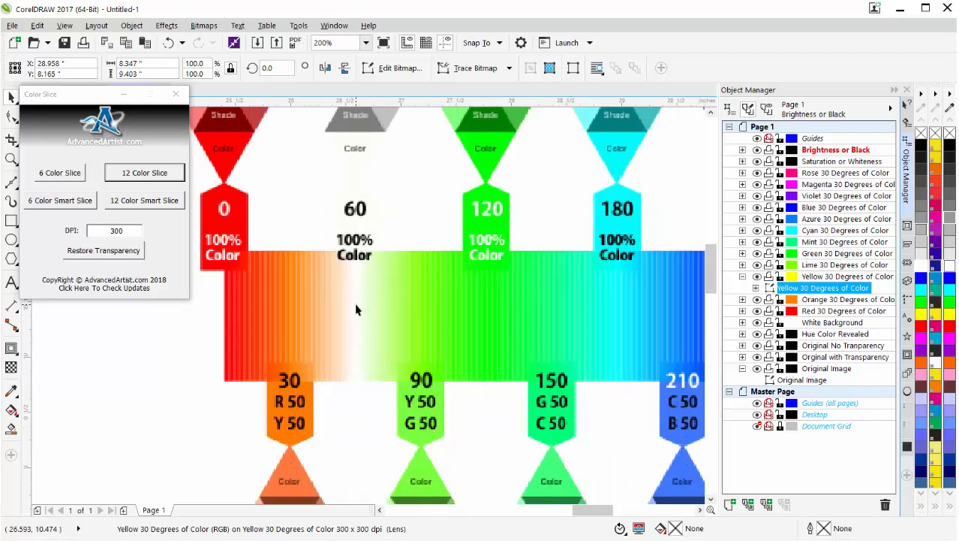
key("ctrl+z")
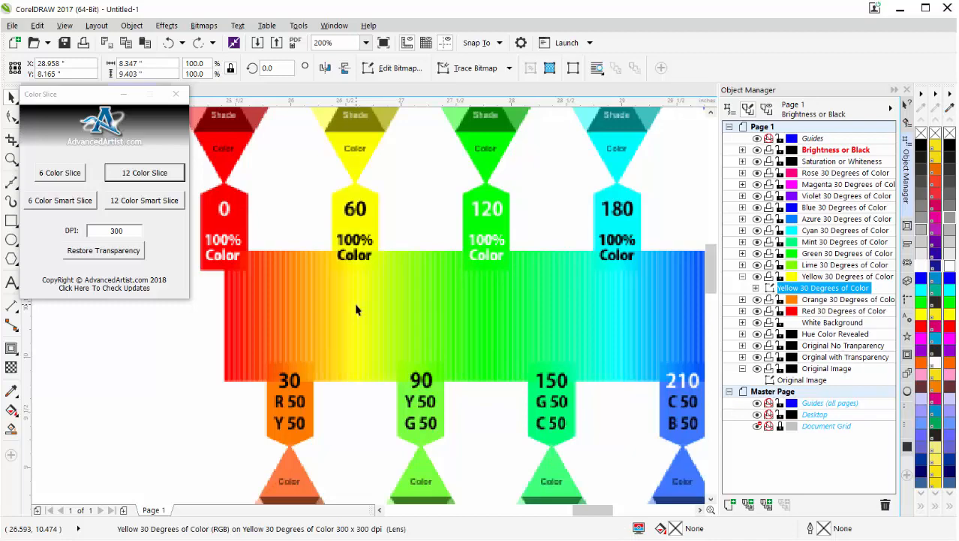
scroll(471, 317, "down", 1)
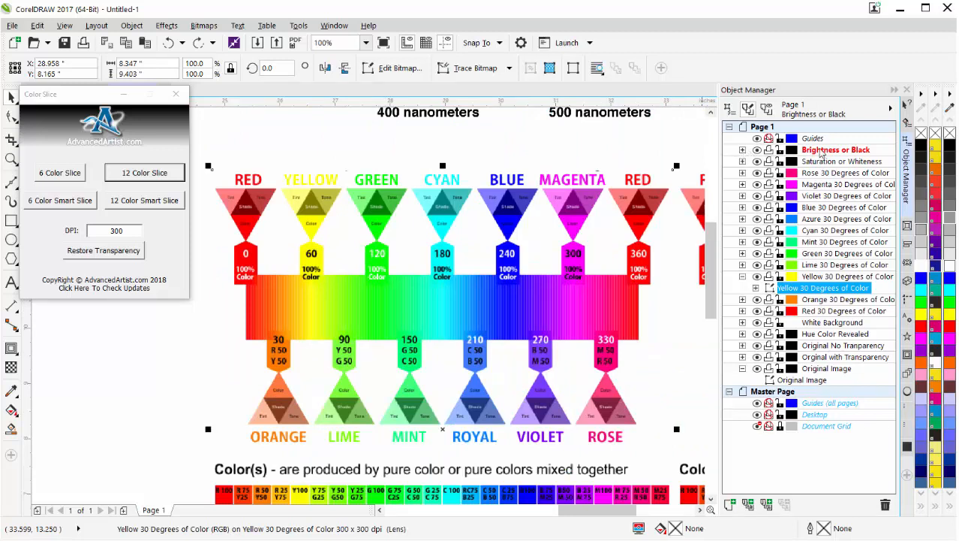
Apply a Tone Curve to the Brightness or Black bitmap, testing a control point at 159, 97 and returning it to about 128, 126
left_click(743, 150)
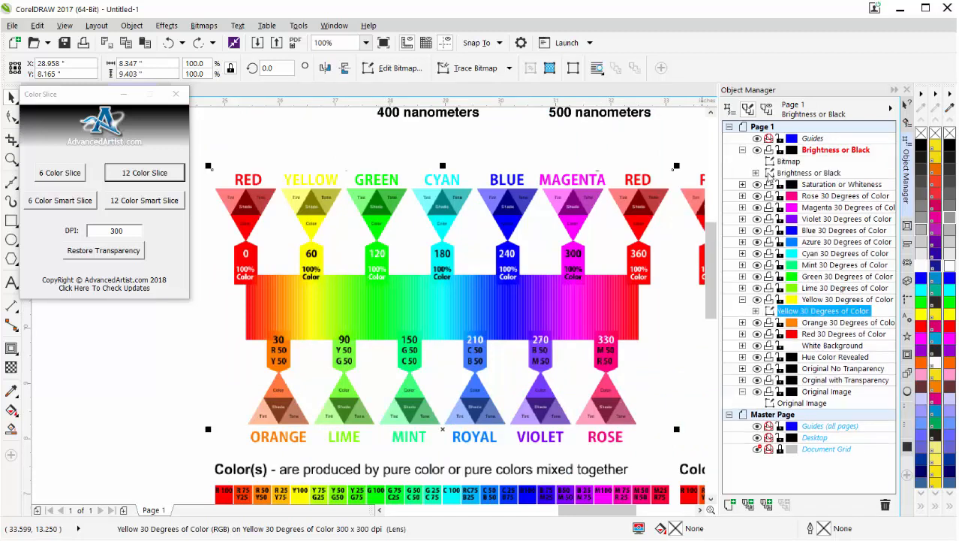
left_click(774, 174)
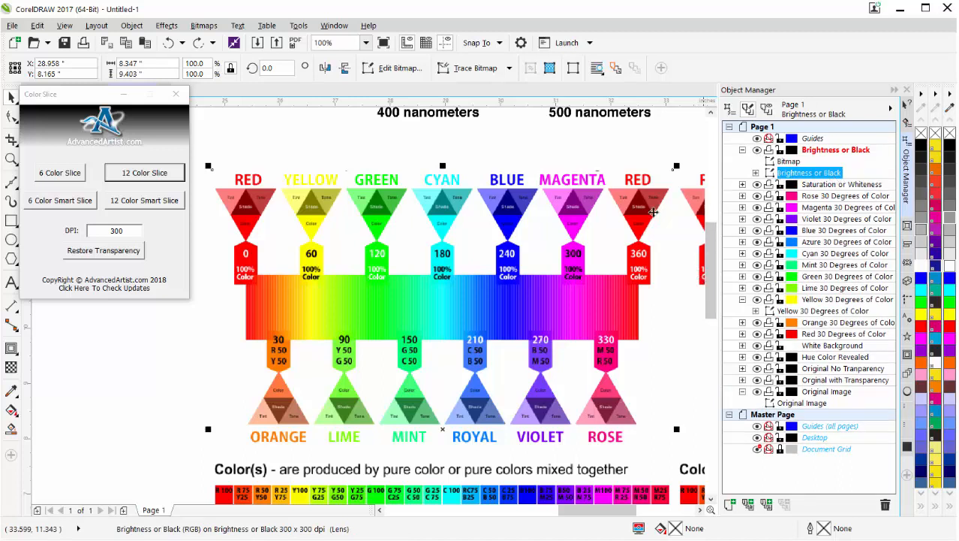
left_click(167, 25)
mouse_move(167, 43)
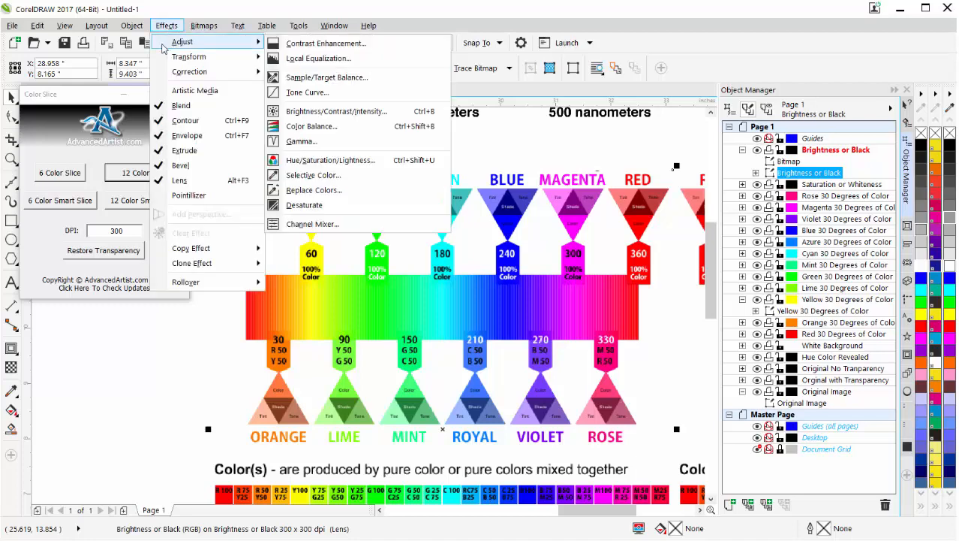
left_click(343, 91)
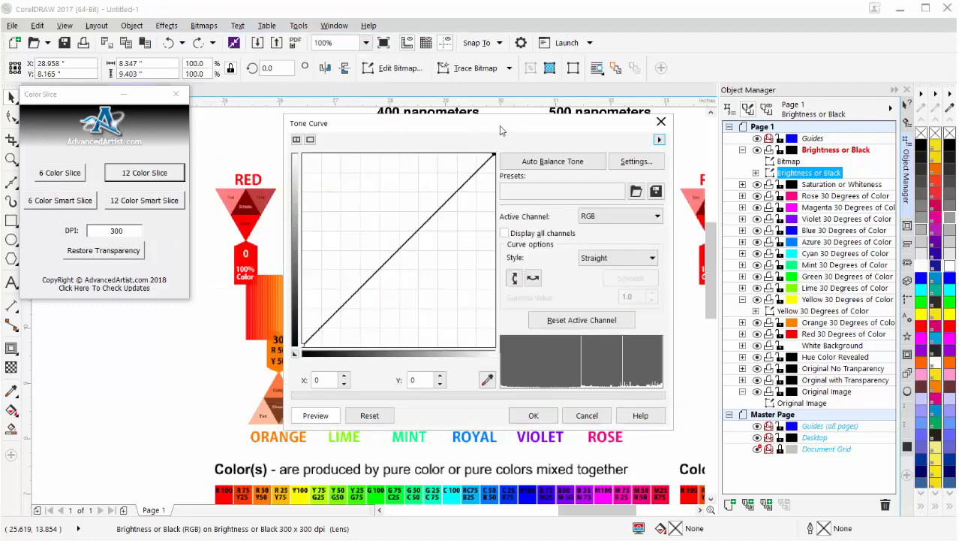
left_click_drag(473, 126, 727, 78)
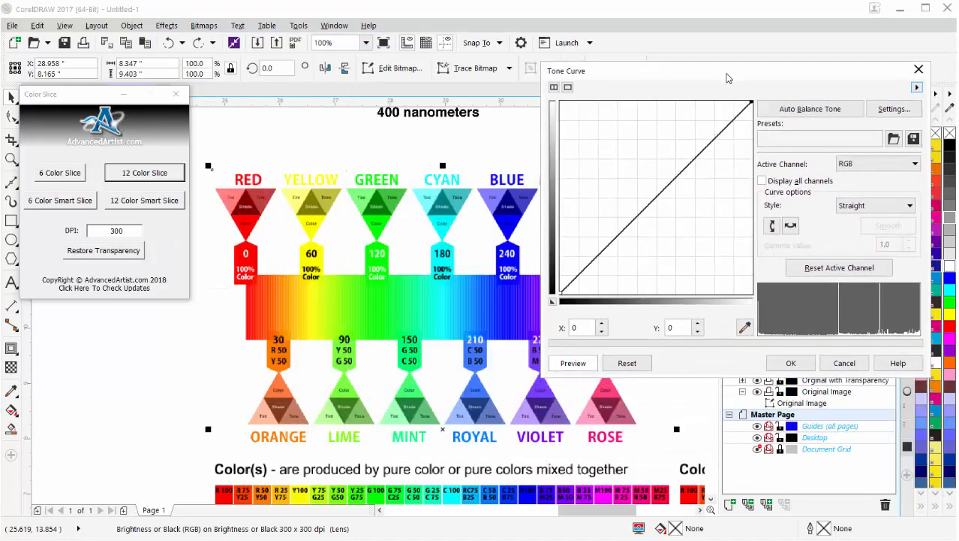
left_click(657, 195)
left_click_drag(657, 195, 679, 220)
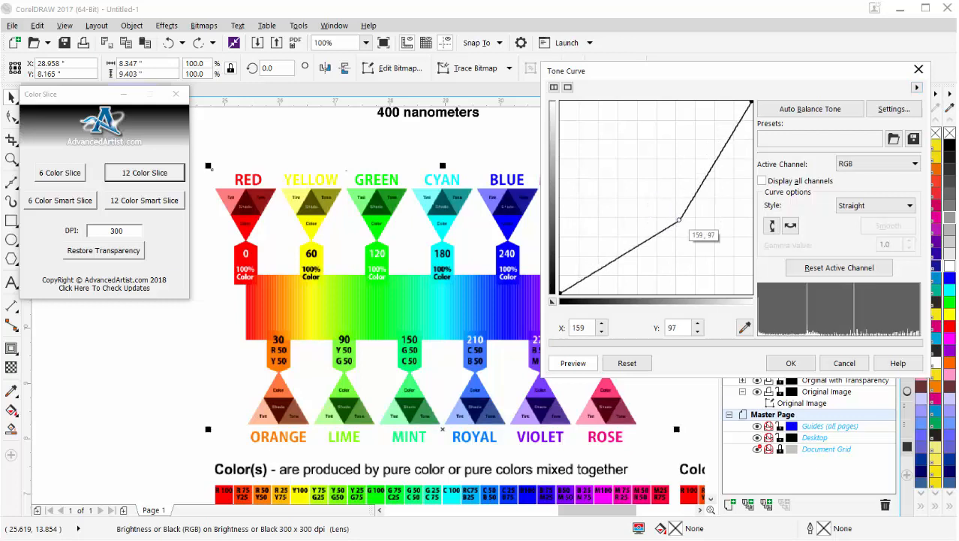
left_click_drag(679, 220, 656, 198)
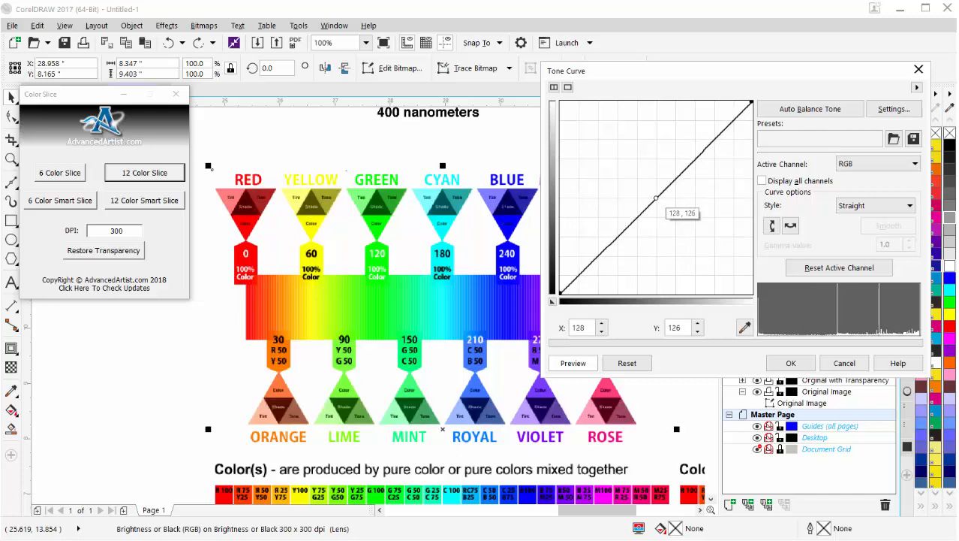
left_click(787, 363)
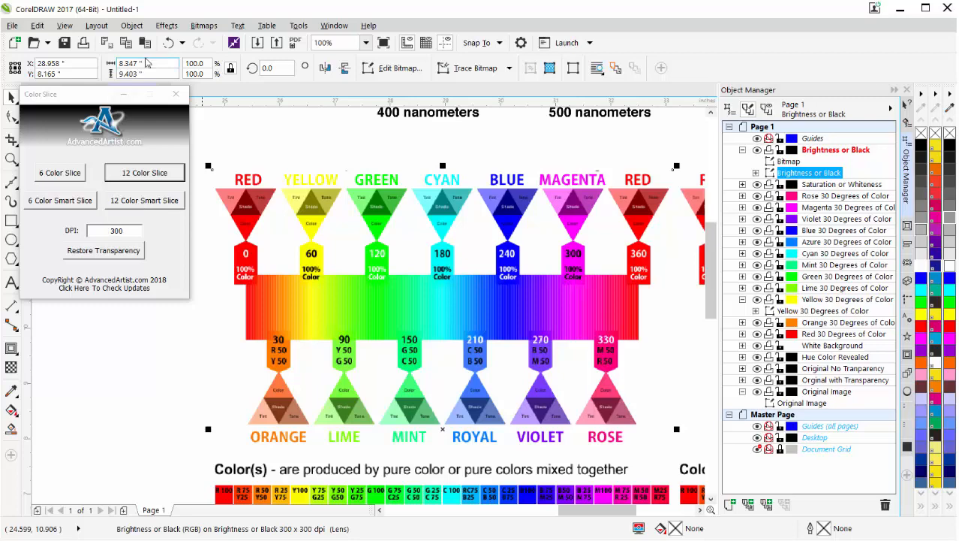
left_click(167, 26)
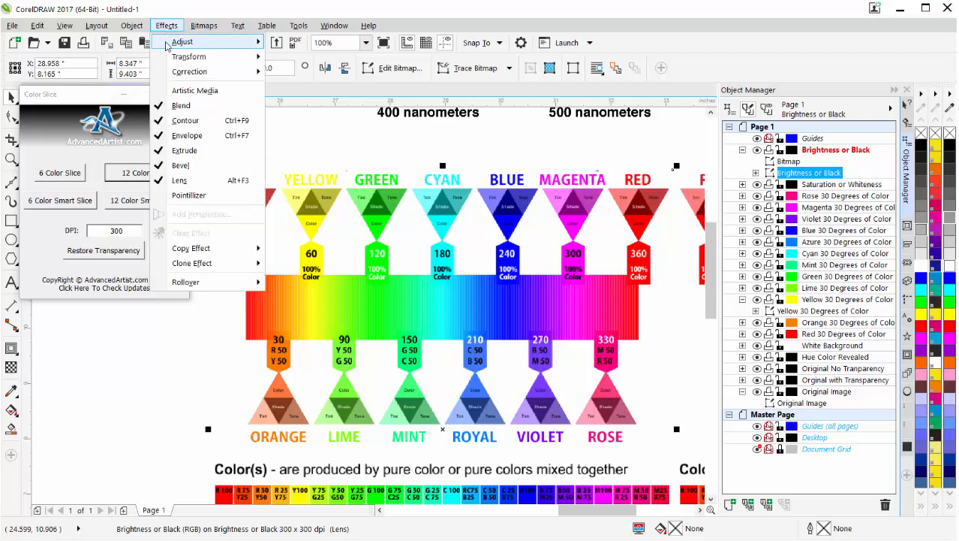
mouse_move(167, 47)
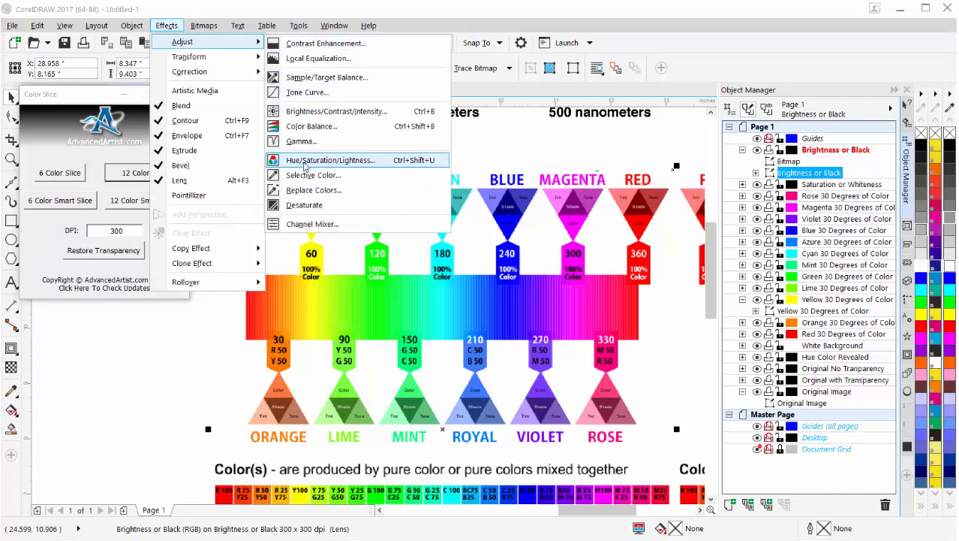
mouse_move(203, 26)
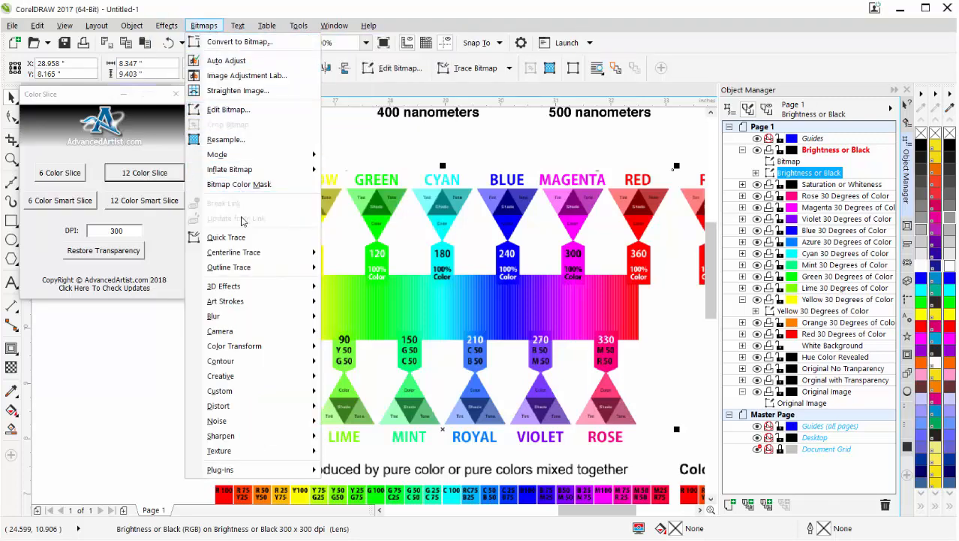
mouse_move(229, 411)
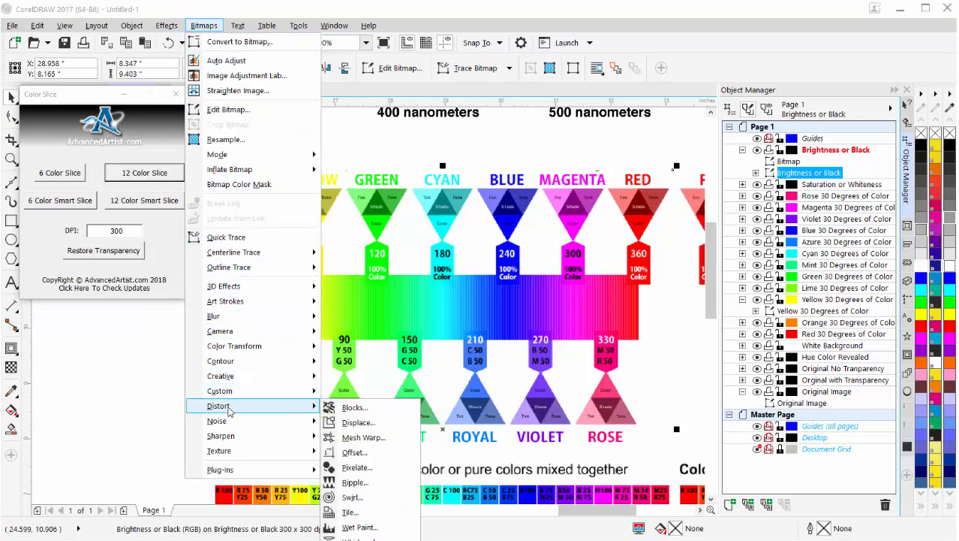
mouse_move(225, 316)
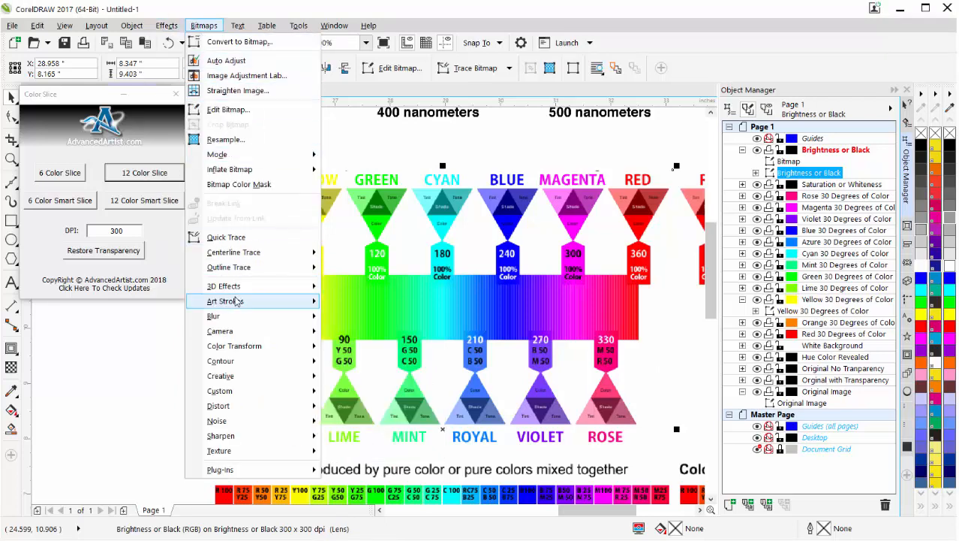
mouse_move(238, 300)
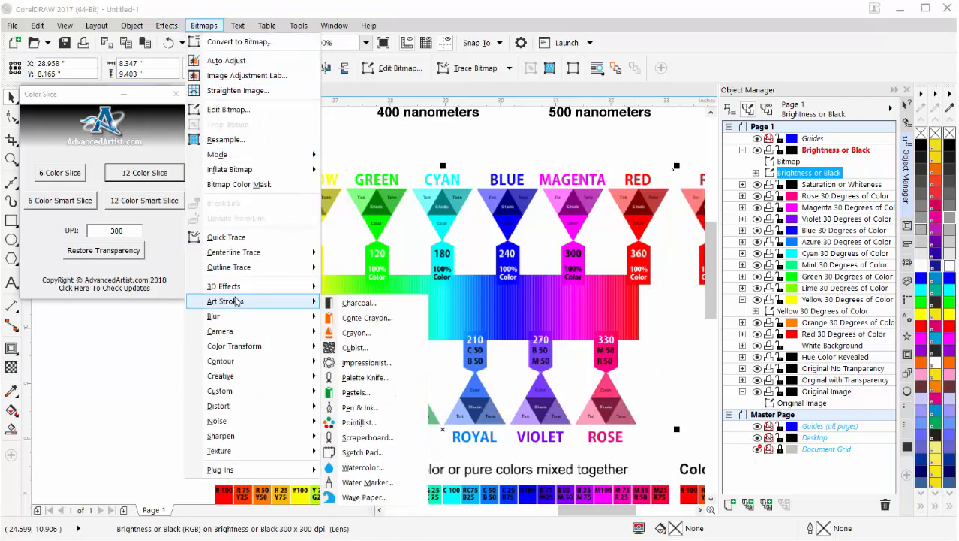